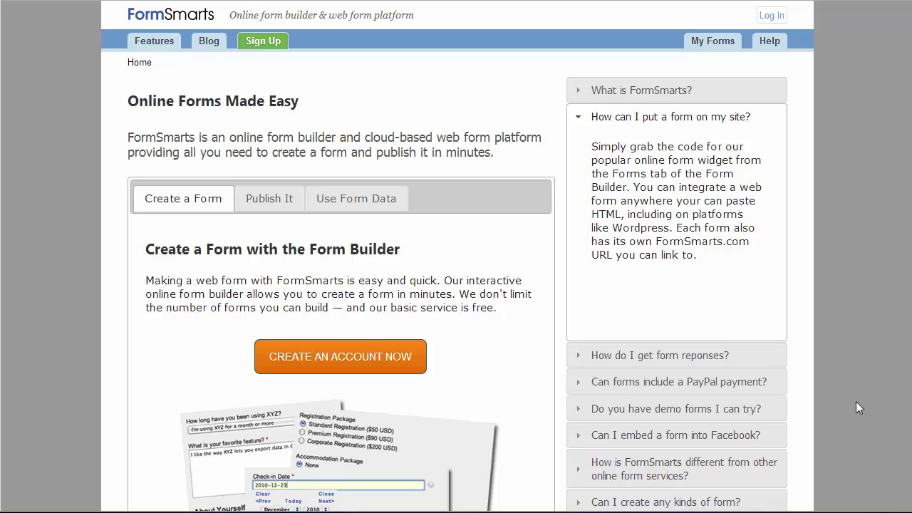
Log in to the FormSmarts account with the saved credentials
{"action": "left_click", "coordinate": [771, 15]}
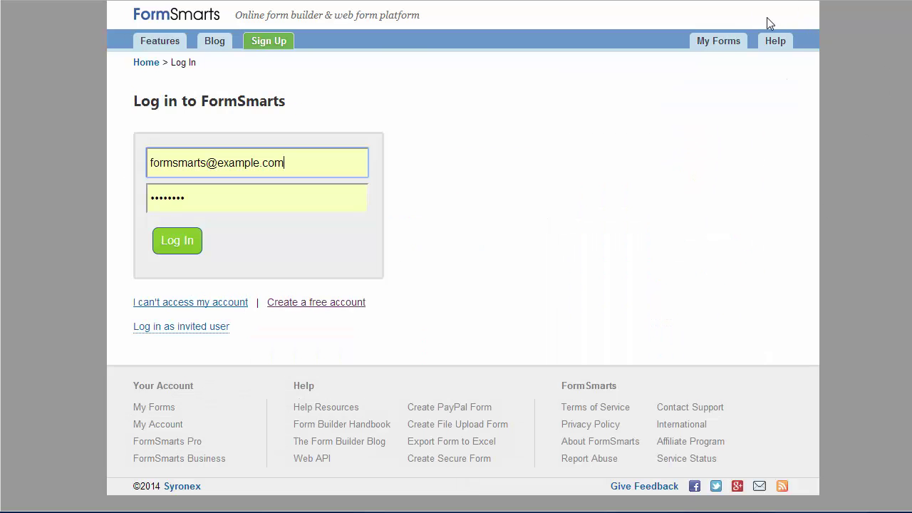
{"action": "left_click", "coordinate": [171, 242]}
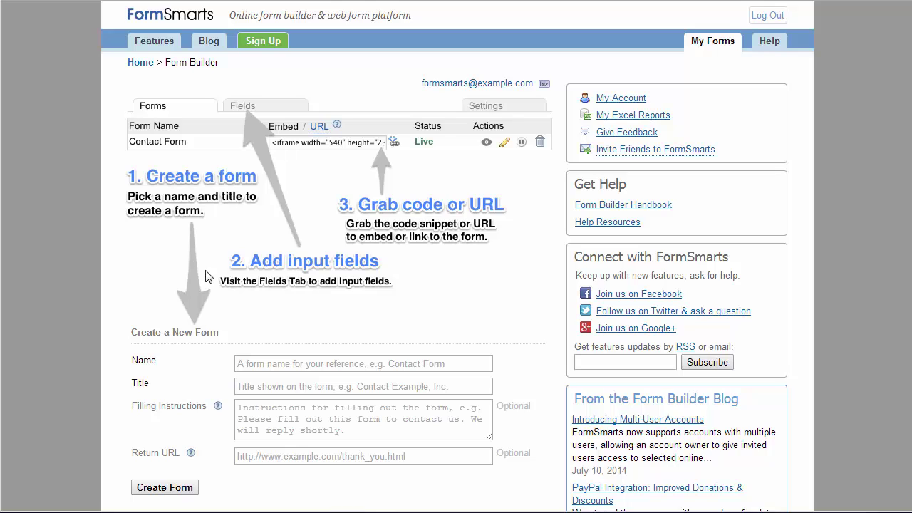
Name the new form "Contact Form" and set its title to "Contact Example, Inc."
{"action": "left_click", "coordinate": [252, 367]}
{"action": "type", "text": "Contact Form"}
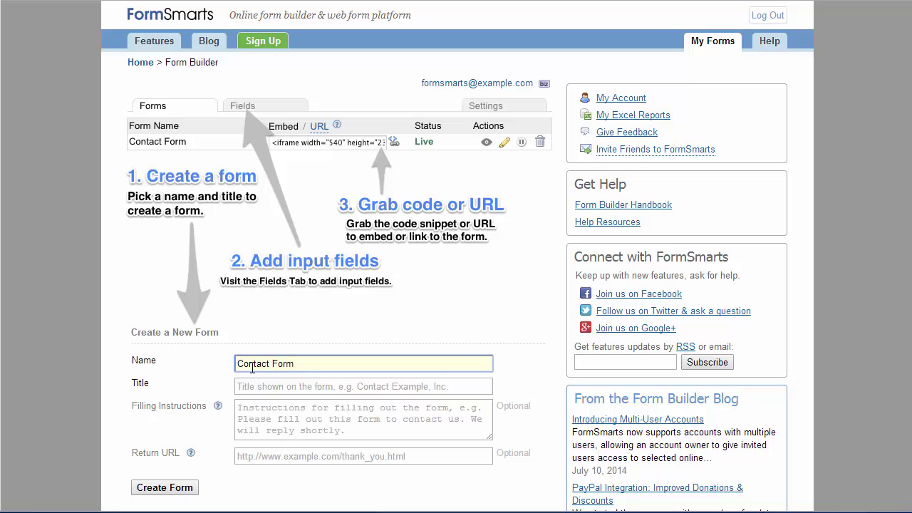
{"action": "left_click", "coordinate": [802, 263]}
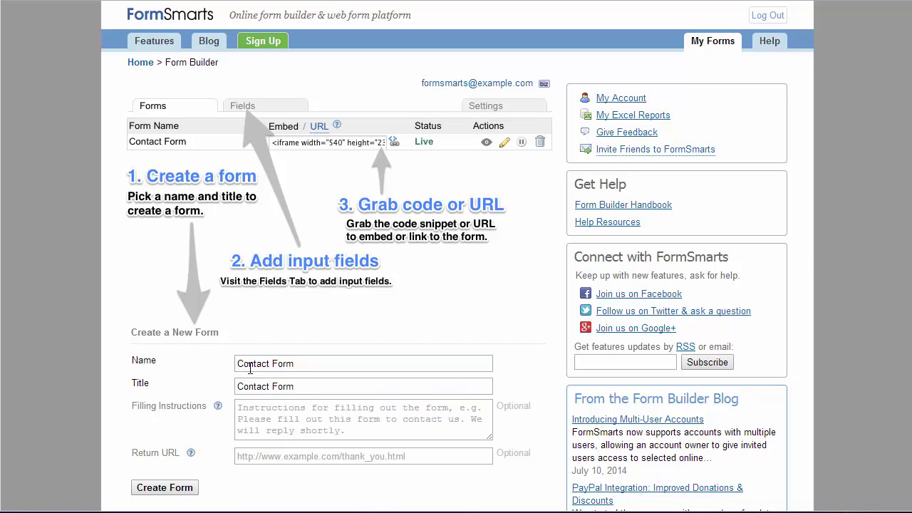
{"action": "left_click", "coordinate": [258, 391]}
{"action": "type", "text": "Contact Example, Inc."}
Enter the filling instructions "Please fill out this form to contact us. We will respond within 2 working days." and create the form
{"action": "left_click", "coordinate": [265, 421]}
{"action": "type", "text": "Please fill out this form to contact us. We will respond within 2 working days."}
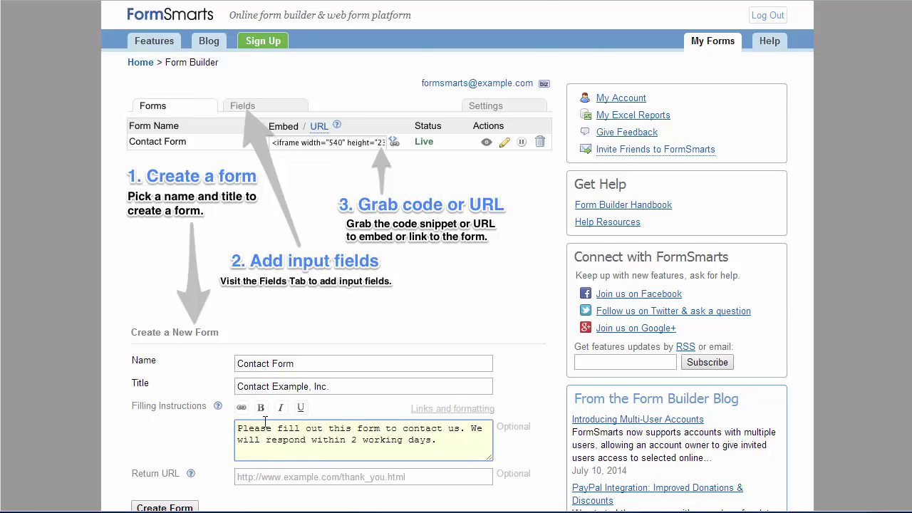
{"action": "scroll", "coordinate": [265, 421], "scroll_direction": "down", "scroll_amount": 1}
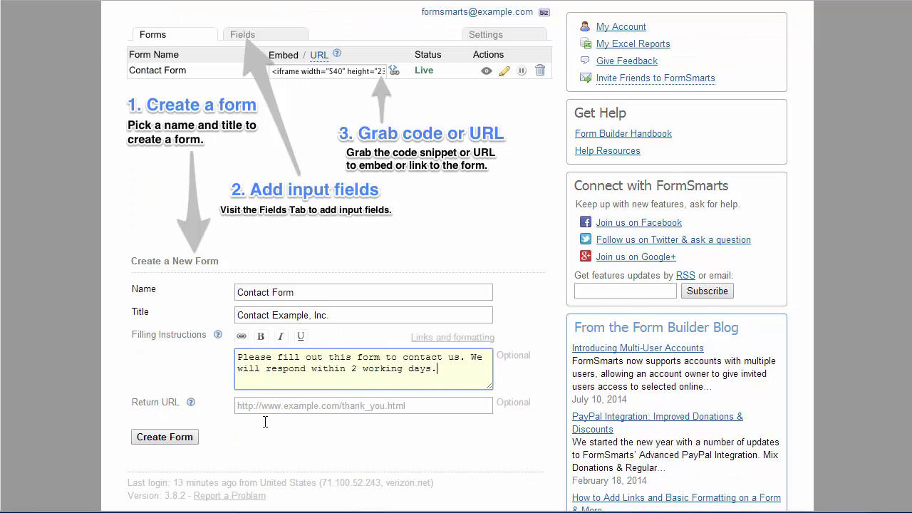
{"action": "left_click", "coordinate": [148, 437]}
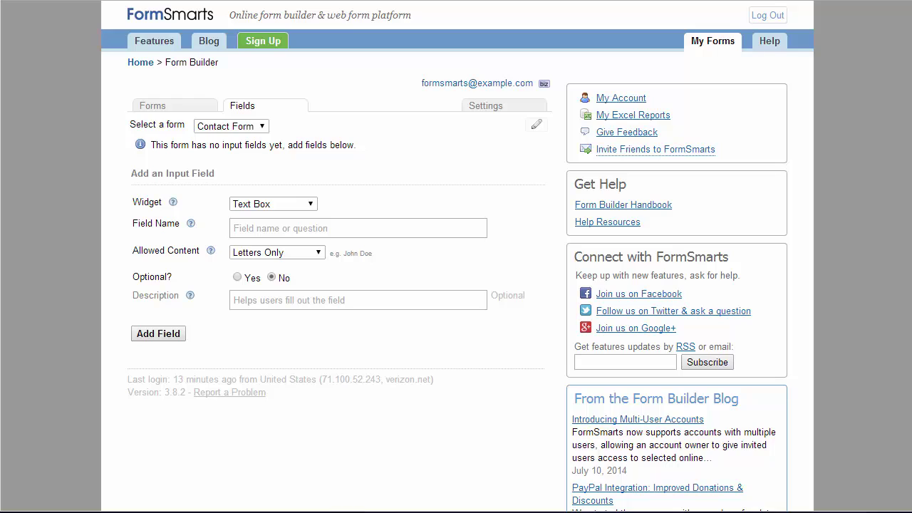
Add two required text box fields named First Name and Last Name, both allowing letters only
{"action": "type", "text": "First Name"}
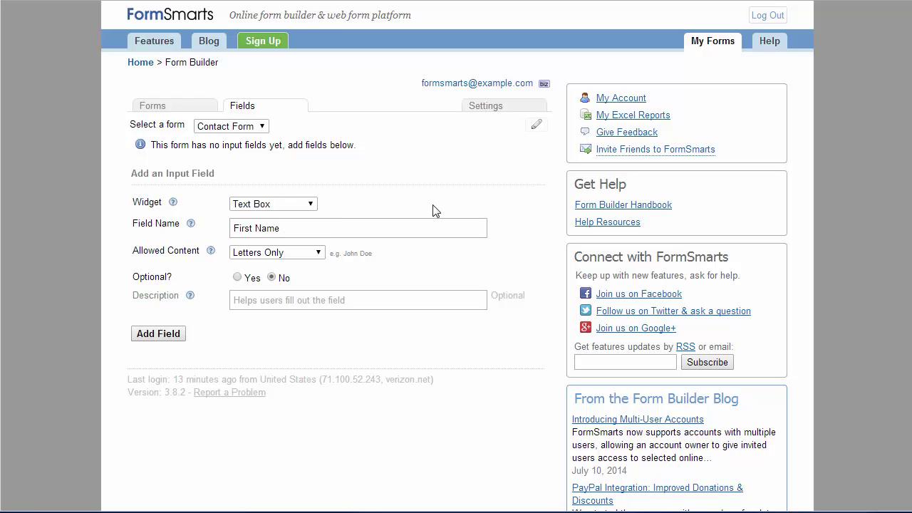
{"action": "left_click", "coordinate": [171, 334]}
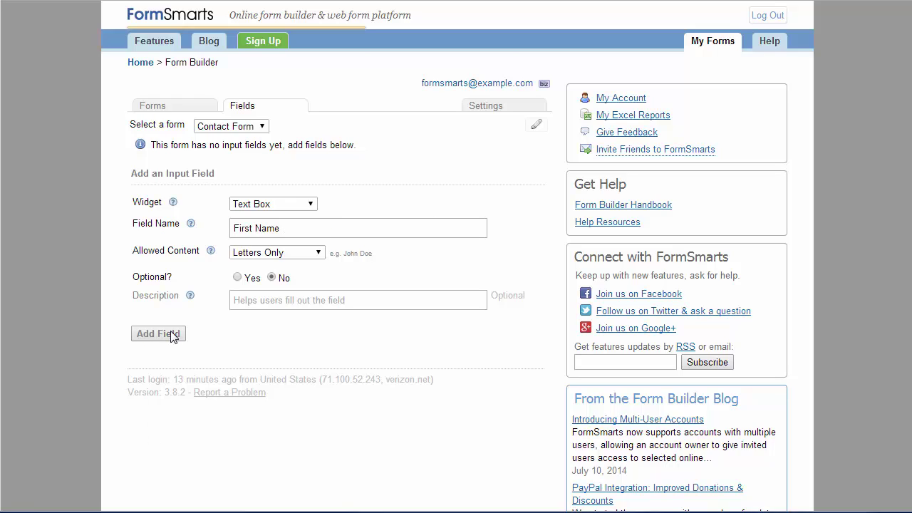
{"action": "type", "text": "Last Name"}
{"action": "left_click", "coordinate": [166, 350]}
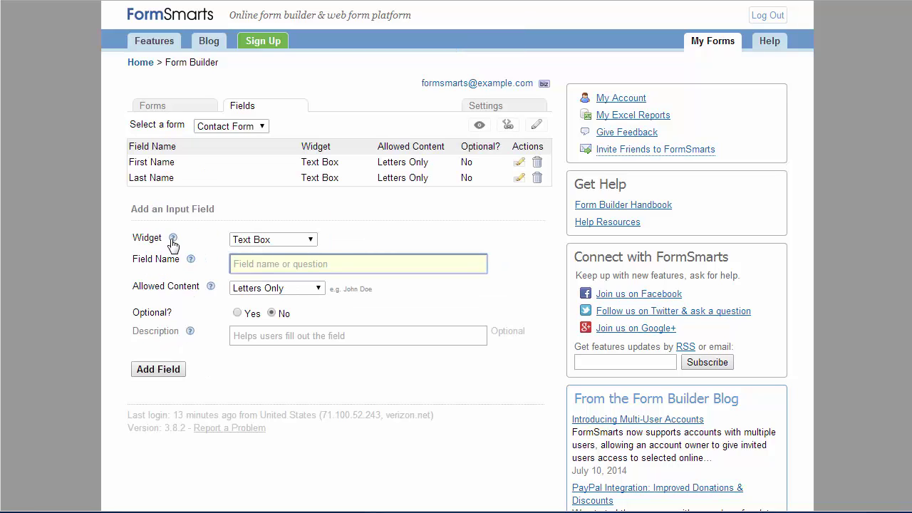
Consult the widget advice and add a required text box field named Email with Email as its allowed content
{"action": "mouse_move", "coordinate": [172, 240]}
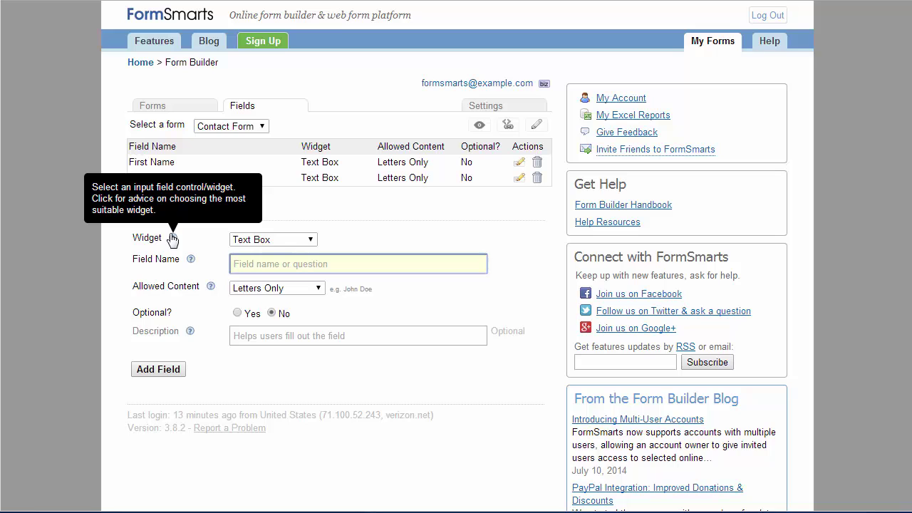
{"action": "left_click", "coordinate": [172, 239]}
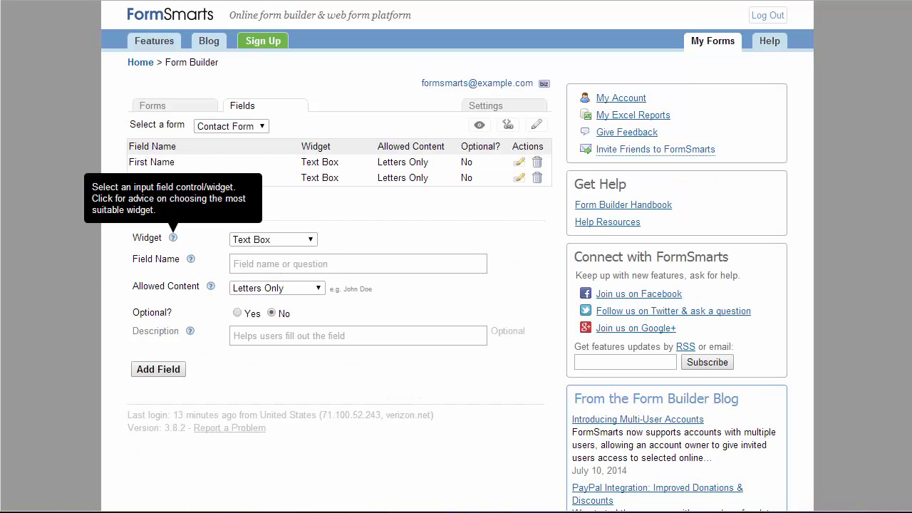
{"action": "left_click", "coordinate": [255, 263]}
{"action": "type", "text": "Email"}
{"action": "key", "text": "Tab"}
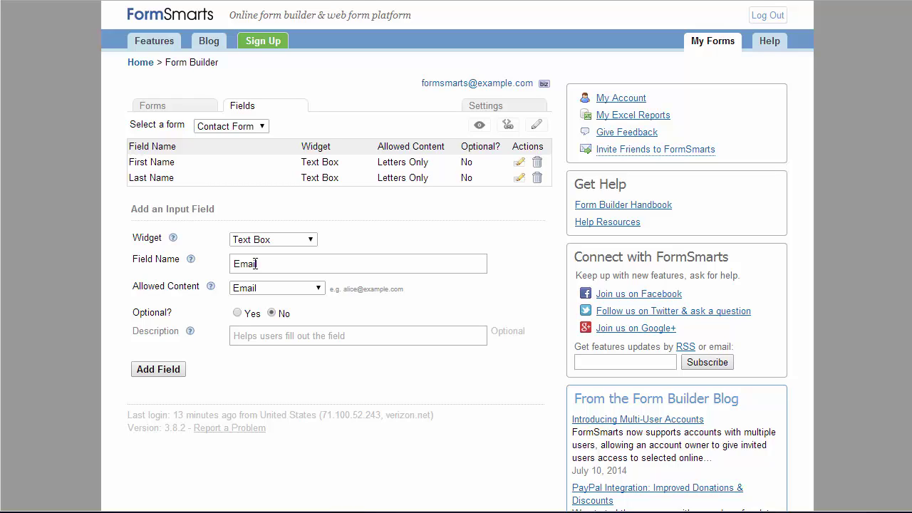
{"action": "left_click", "coordinate": [258, 288]}
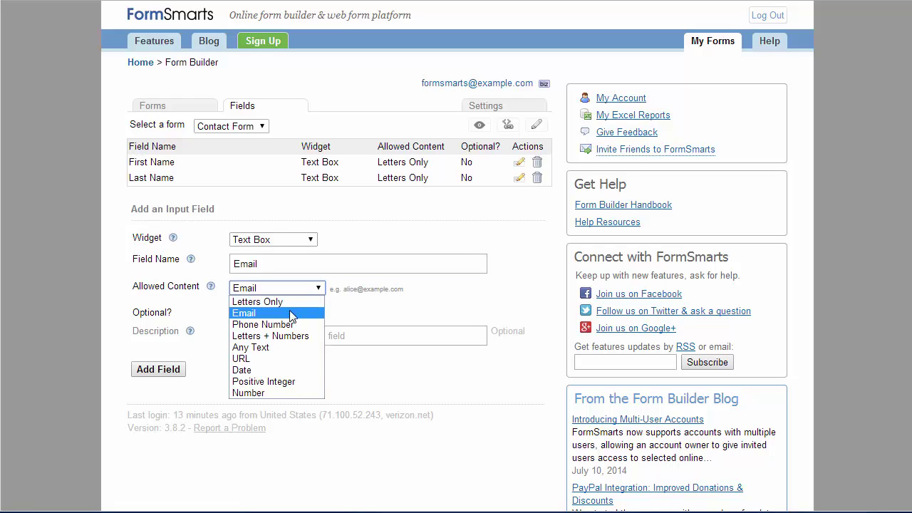
{"action": "left_click", "coordinate": [282, 316]}
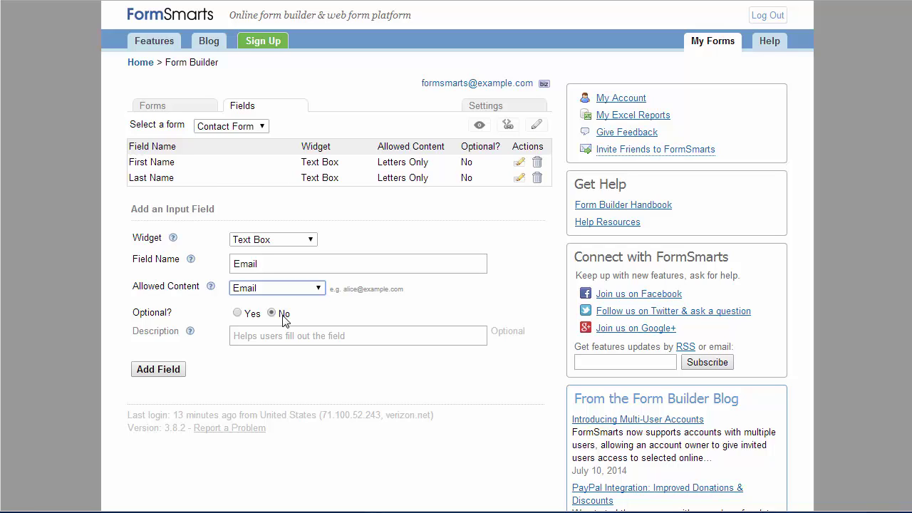
{"action": "left_click", "coordinate": [175, 371]}
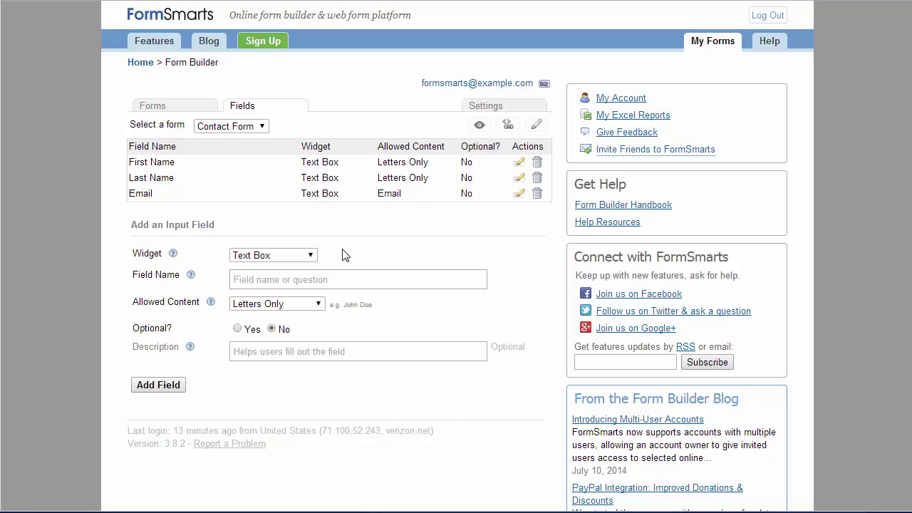
Add a required drop-down list named Subject with the options Sales Inquiry, Support Inquiry and Website Feedback
{"action": "left_click", "coordinate": [298, 258]}
{"action": "left_click", "coordinate": [280, 292]}
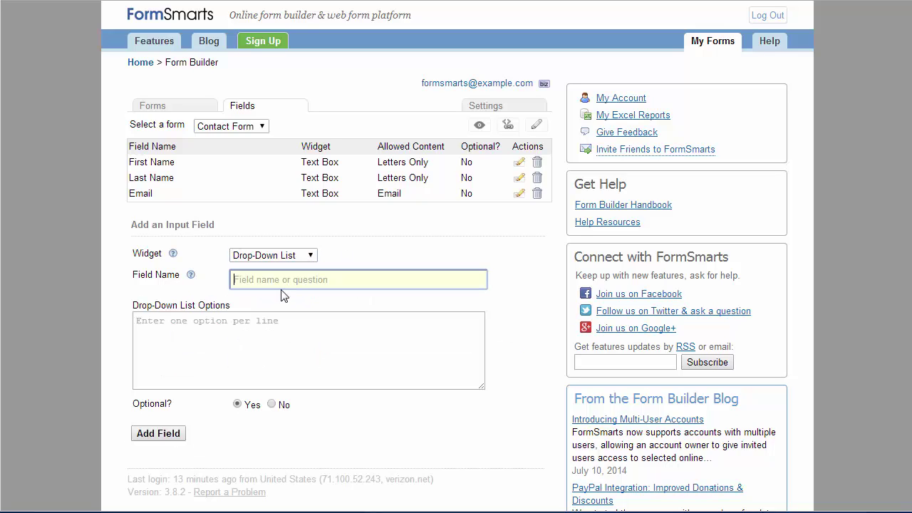
{"action": "left_click", "coordinate": [257, 282]}
{"action": "type", "text": "Subject"}
{"action": "left_click", "coordinate": [161, 326]}
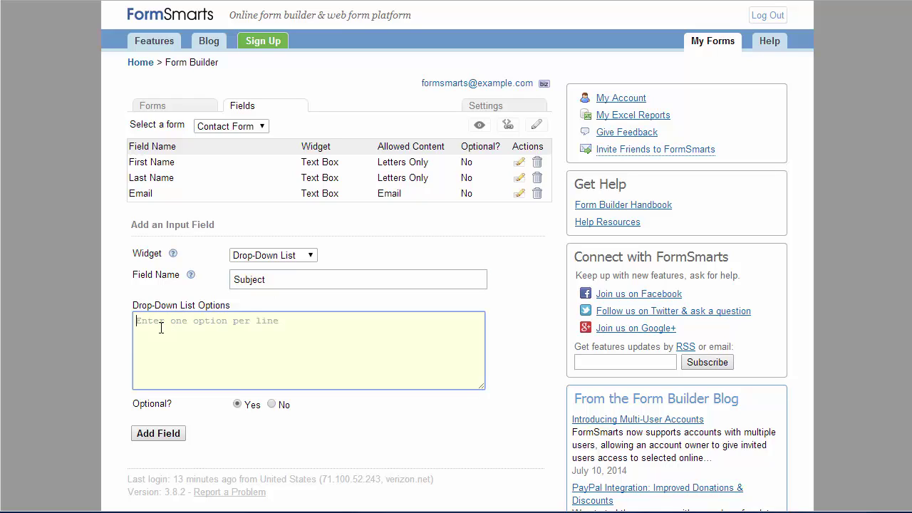
{"action": "type", "text": "Sales Inquiry Support Inquiry Website Feedback"}
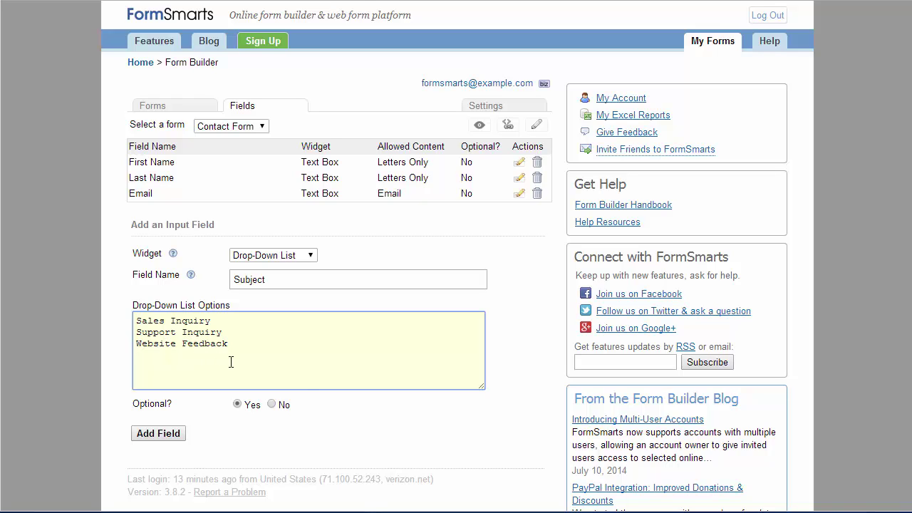
{"action": "left_click", "coordinate": [271, 405]}
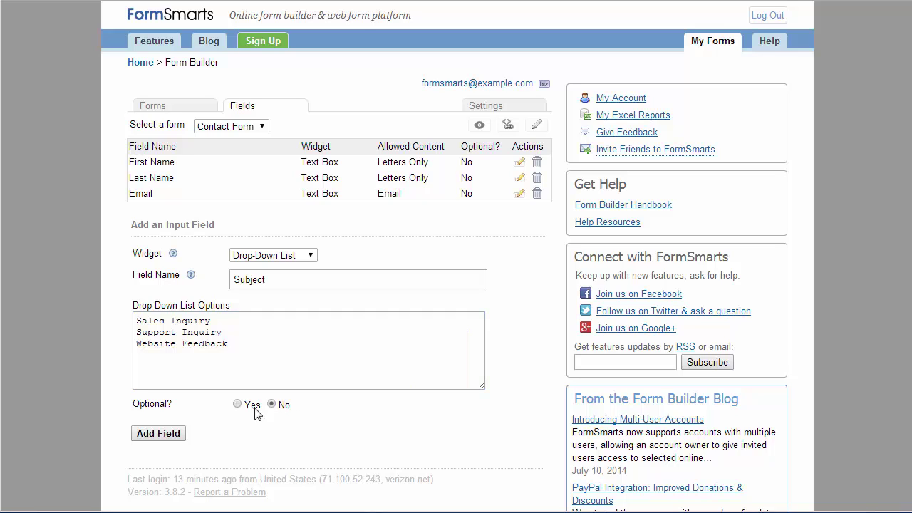
{"action": "left_click", "coordinate": [158, 433]}
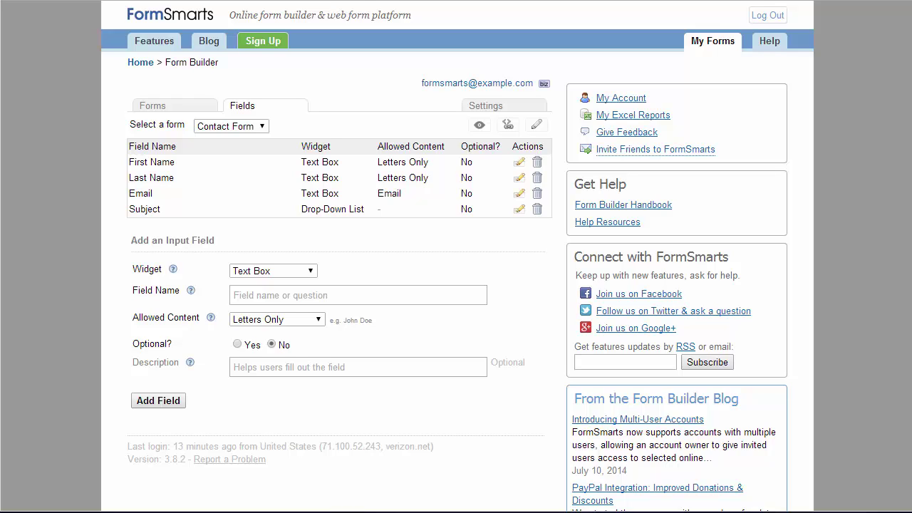
Add an optional text box named Phone Number with Phone Number as allowed content, and move it above the Subject field
{"action": "left_click", "coordinate": [260, 295]}
{"action": "type", "text": "Phone Number"}
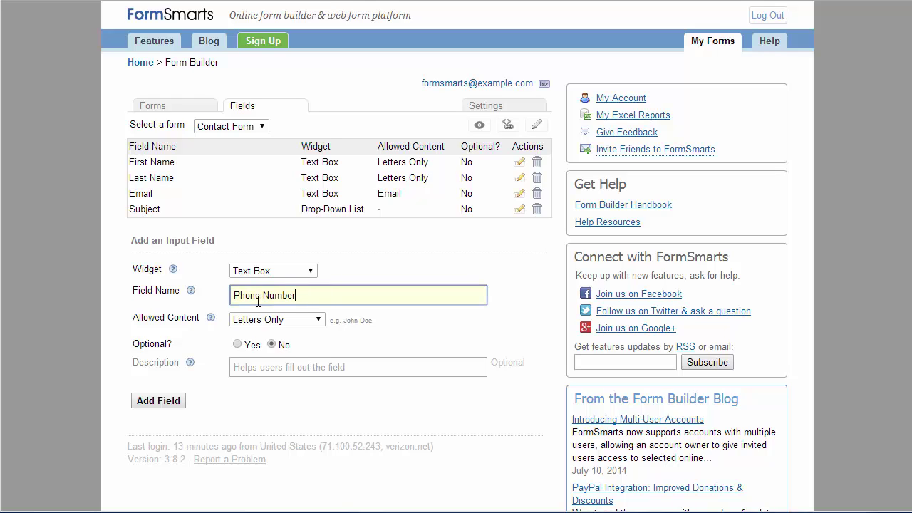
{"action": "left_click", "coordinate": [281, 323]}
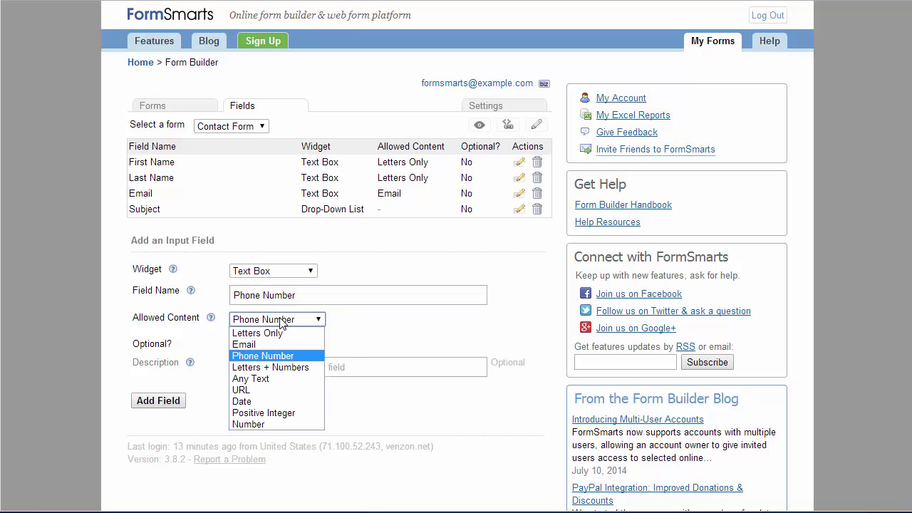
{"action": "left_click", "coordinate": [274, 356]}
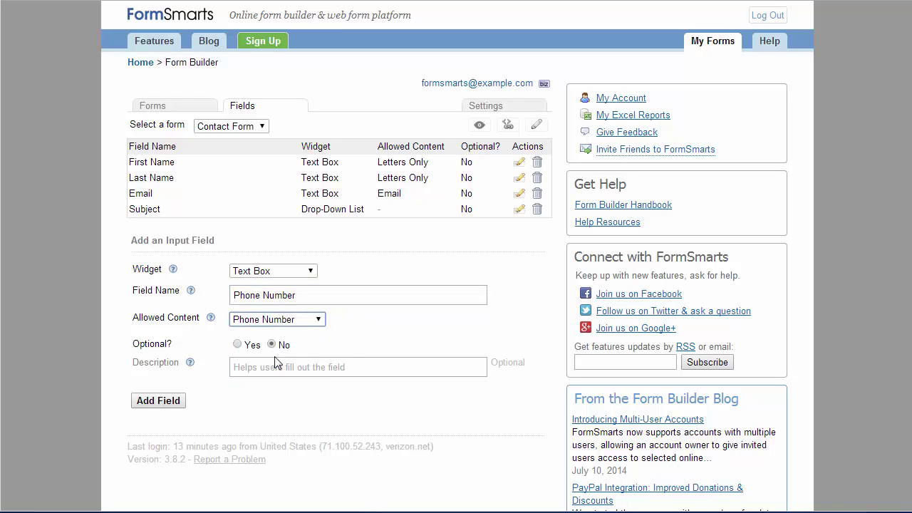
{"action": "left_click", "coordinate": [238, 345]}
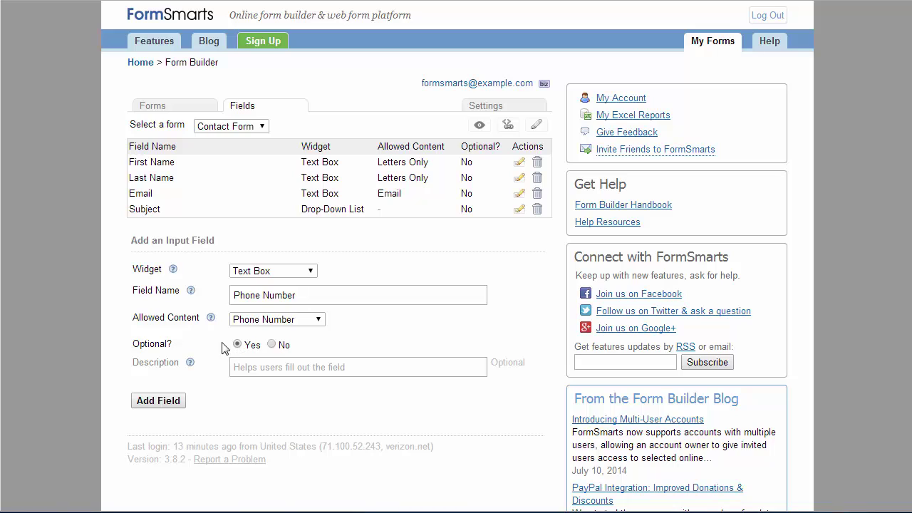
{"action": "left_click", "coordinate": [156, 403]}
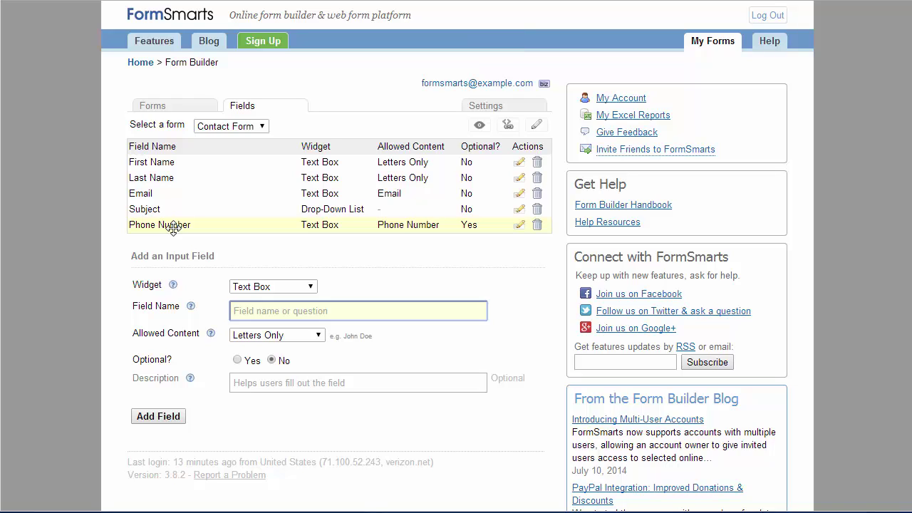
{"action": "left_click_drag", "start_coordinate": [173, 227], "coordinate": [172, 208]}
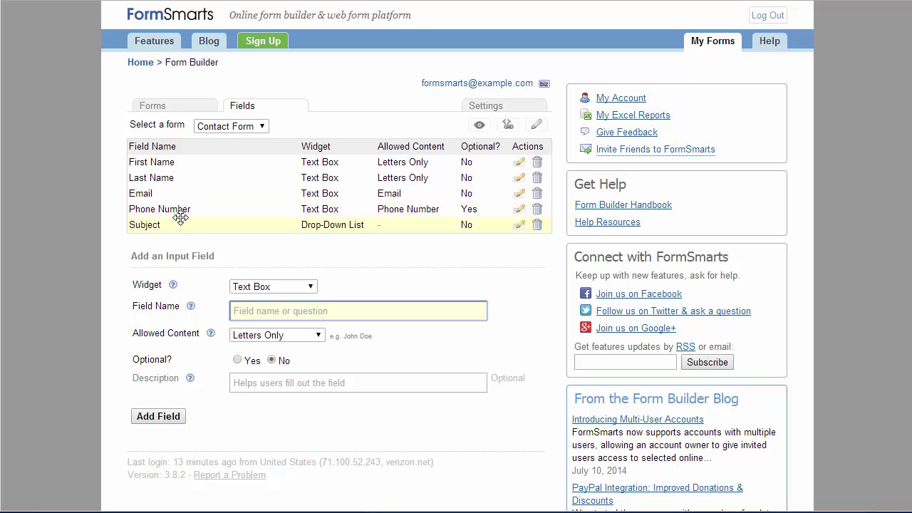
Add a required text area field named Inquiry to the contact form
{"action": "left_click", "coordinate": [311, 287]}
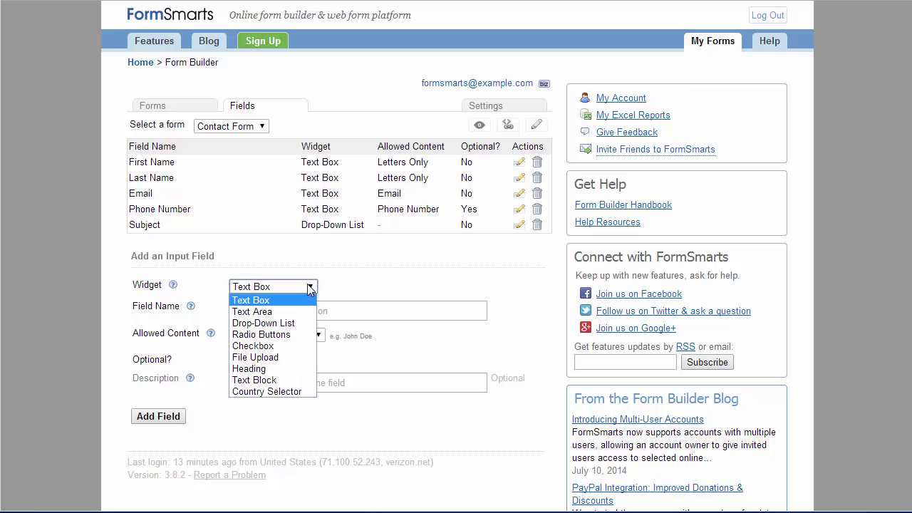
{"action": "left_click", "coordinate": [288, 314]}
{"action": "type", "text": "Inquiry"}
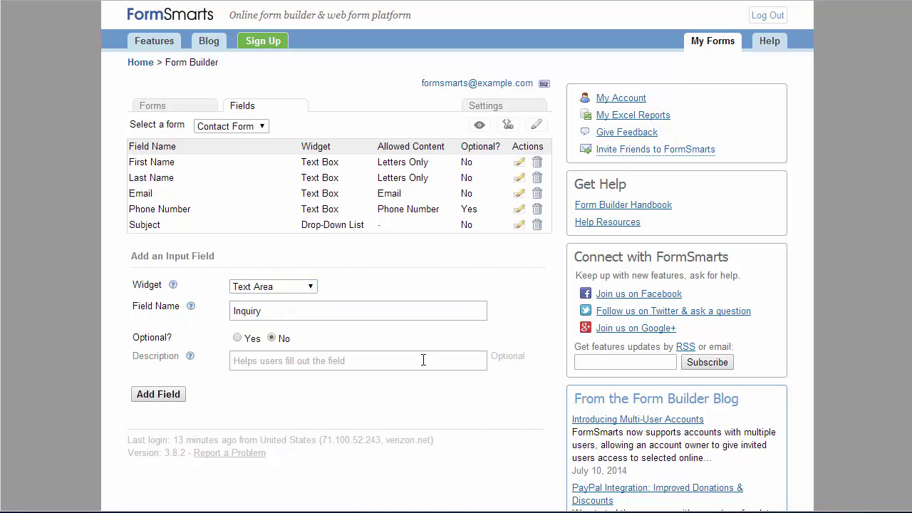
{"action": "left_click", "coordinate": [166, 396]}
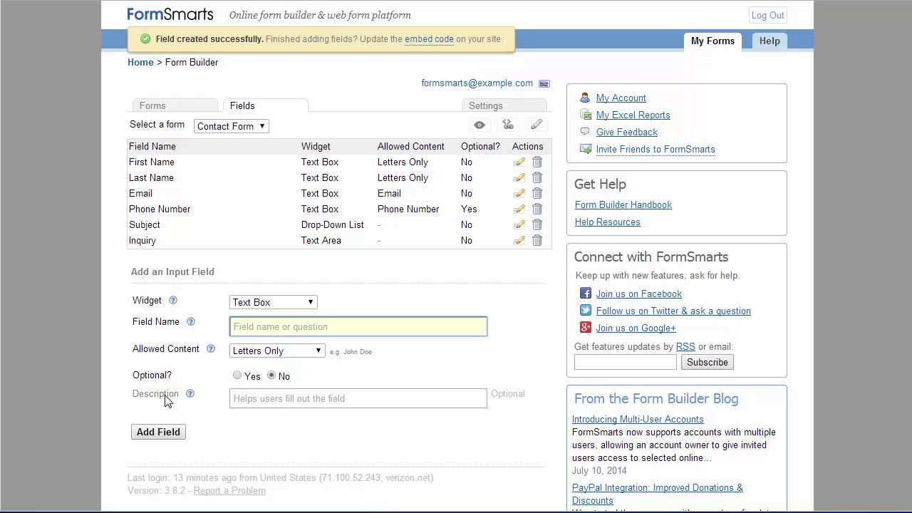
View the finished form and select its link URL, short URL and site embed code in the publishing options
{"action": "left_click", "coordinate": [480, 131]}
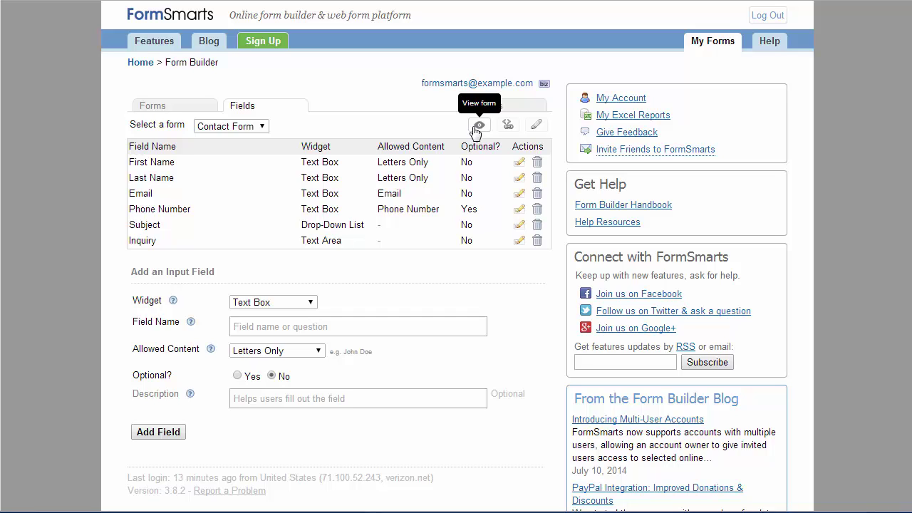
{"action": "left_click", "coordinate": [507, 126]}
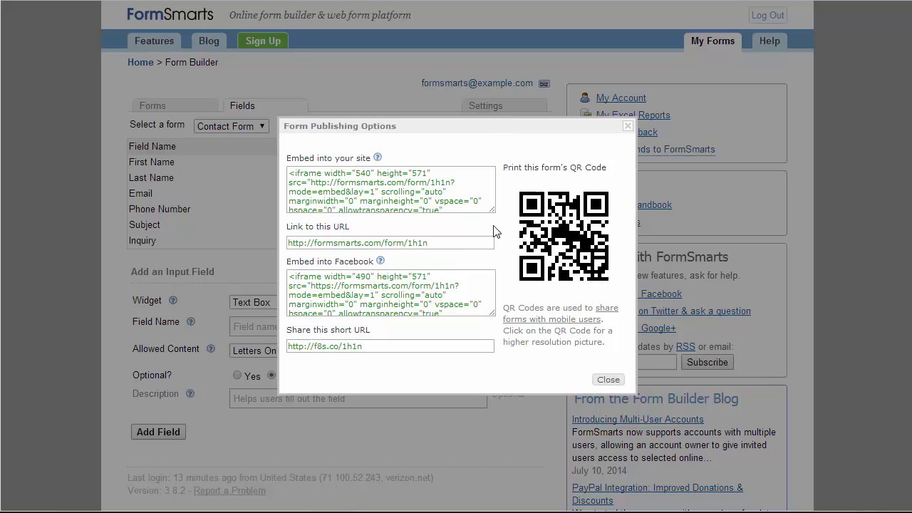
{"action": "left_click", "coordinate": [464, 245]}
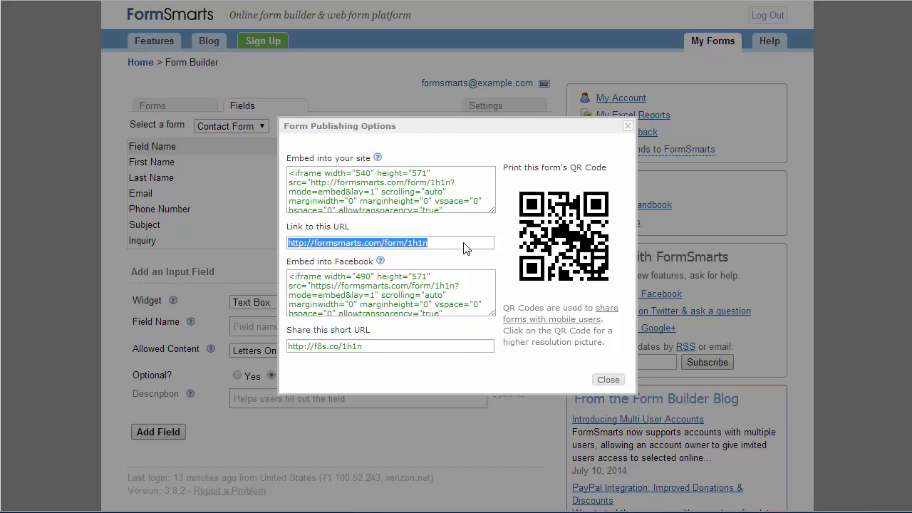
{"action": "left_click", "coordinate": [459, 348]}
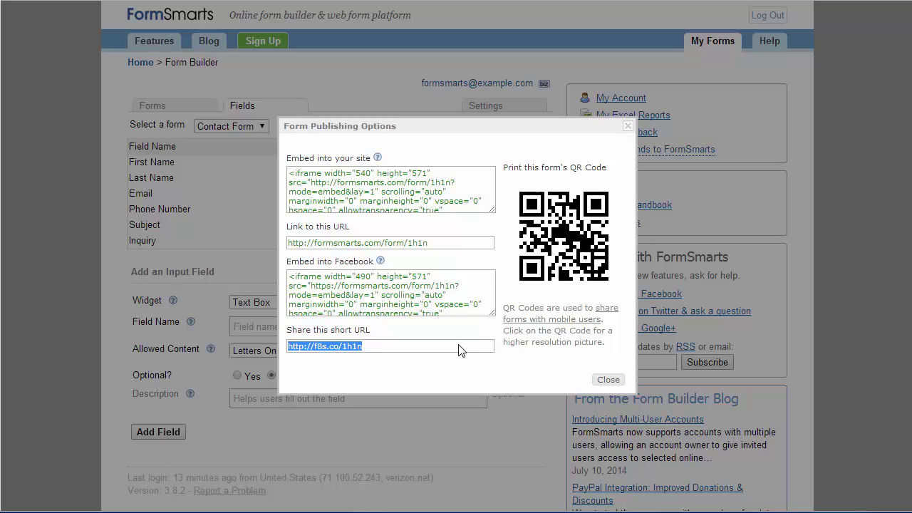
{"action": "left_click", "coordinate": [461, 198]}
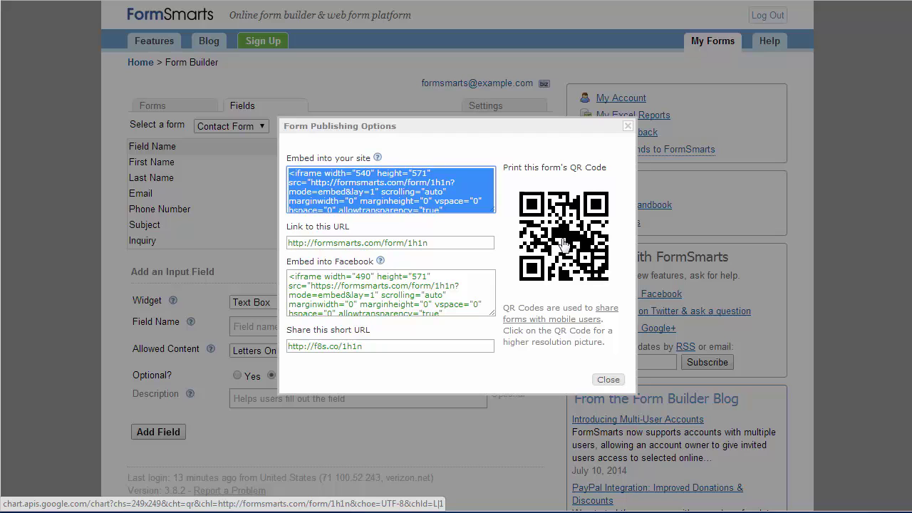
Edit the Contact Form's details to store submissions for Excel reporting and add the other listed e-mail address as a form subscriber, saving the changes
{"action": "left_click", "coordinate": [611, 380]}
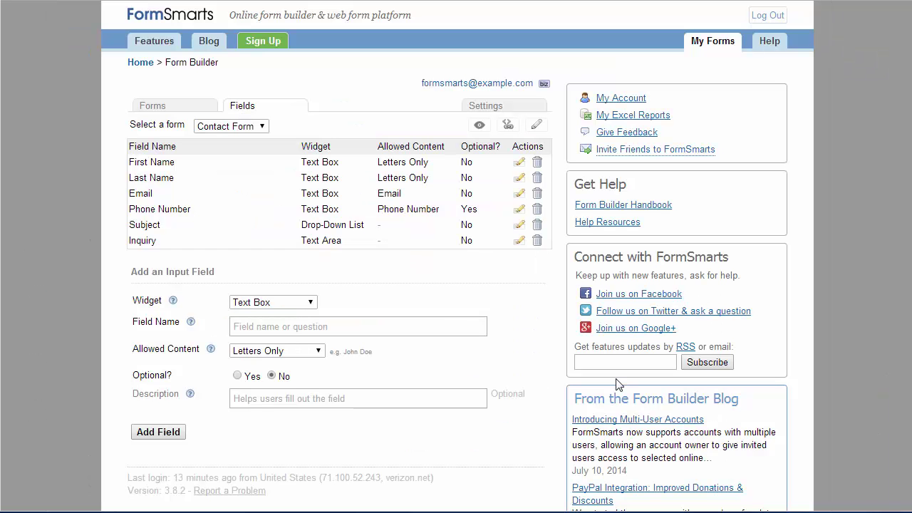
{"action": "left_click", "coordinate": [540, 131]}
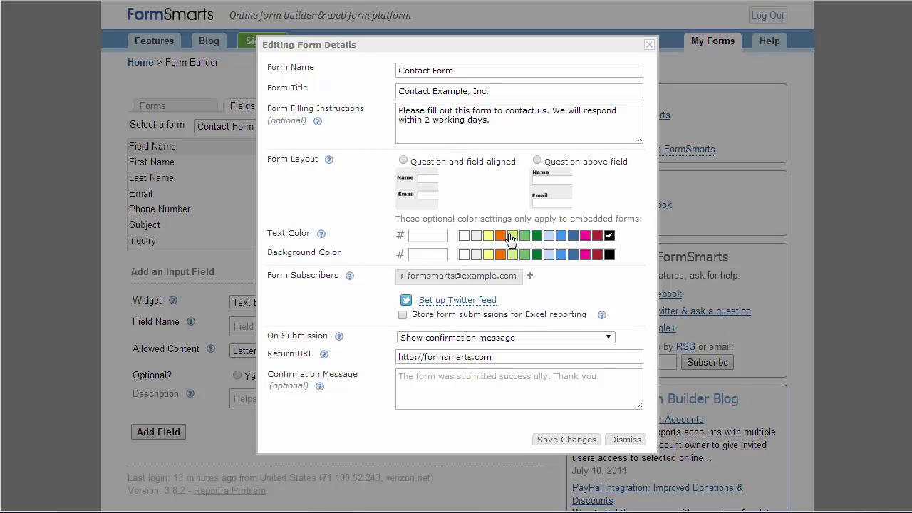
{"action": "left_click", "coordinate": [402, 315]}
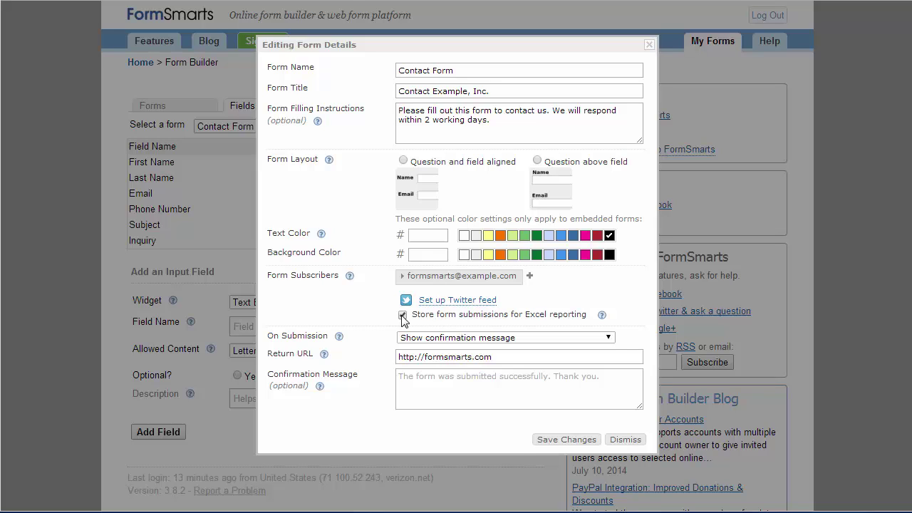
{"action": "left_click", "coordinate": [508, 282]}
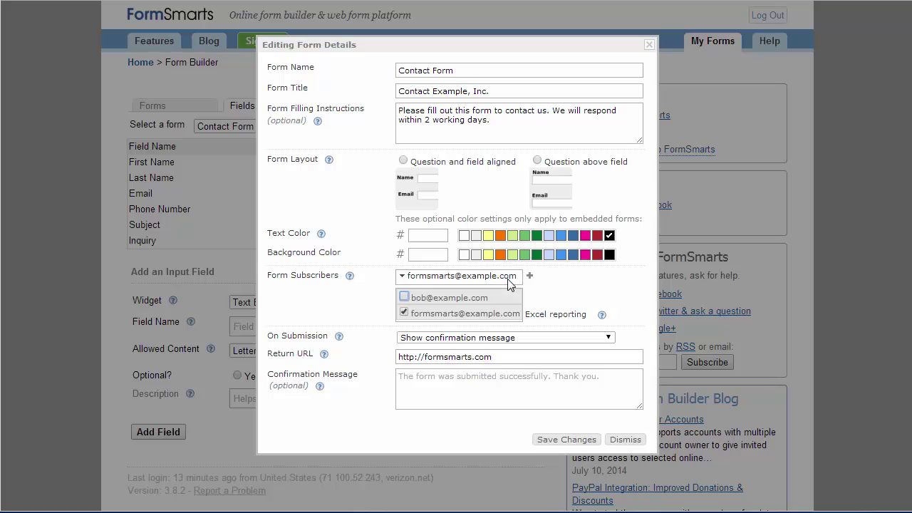
{"action": "left_click", "coordinate": [452, 298]}
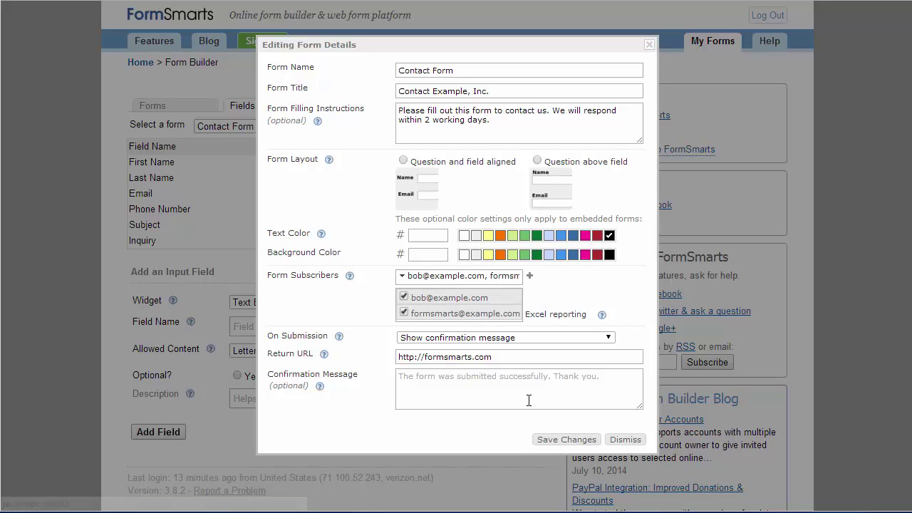
{"action": "left_click", "coordinate": [553, 439]}
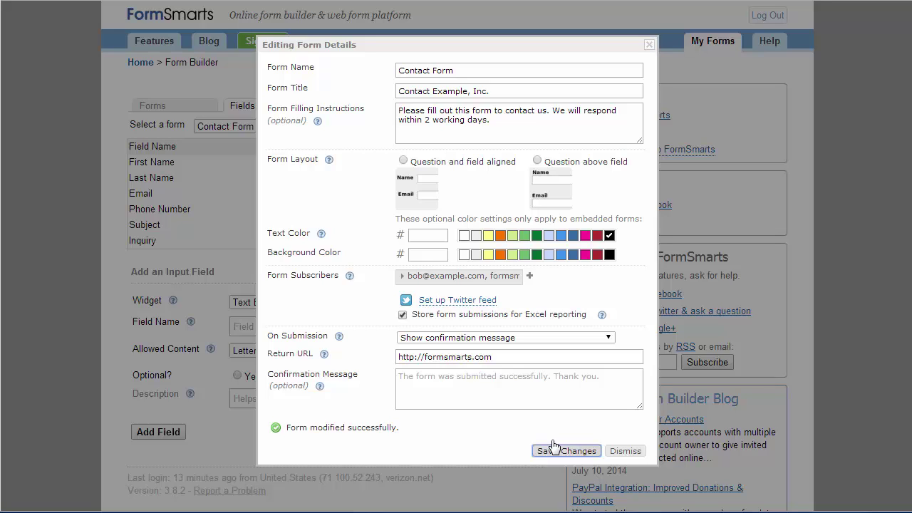
{"action": "left_click", "coordinate": [648, 45]}
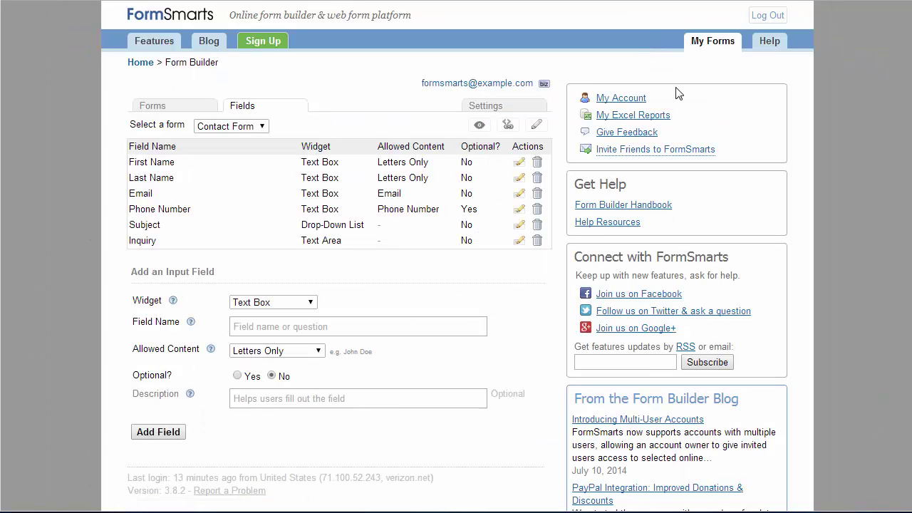